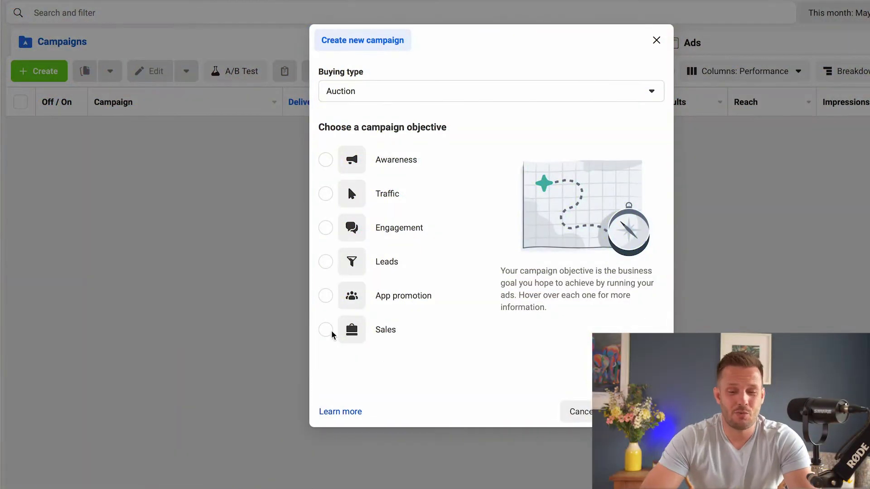
pyautogui.click(326, 329)
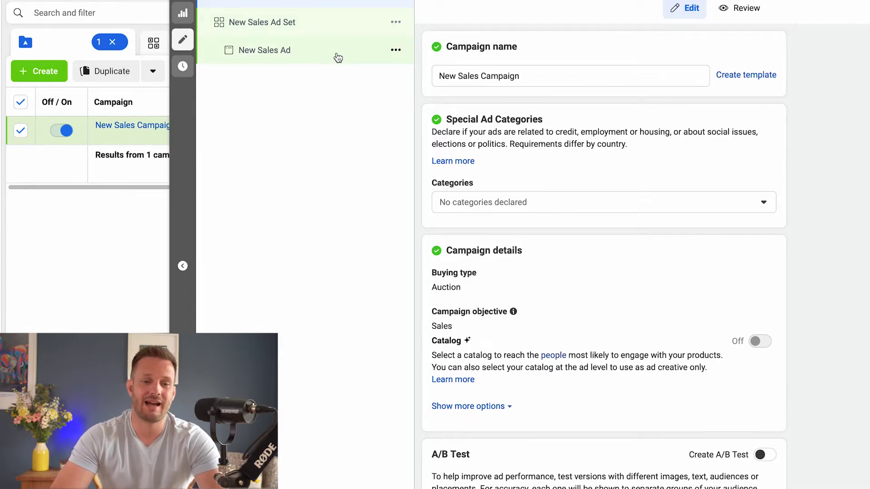
pyautogui.click(338, 55)
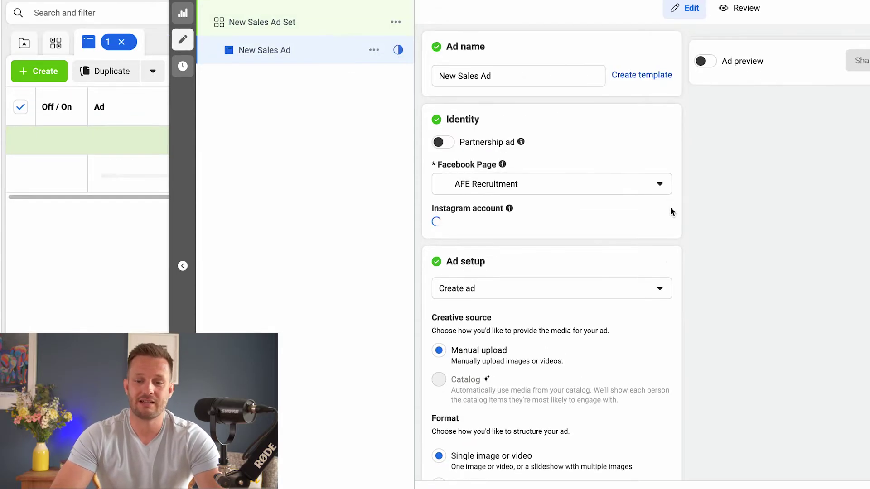
pyautogui.scroll(-3, 670, 254)
pyautogui.scroll(-10, 667, 255)
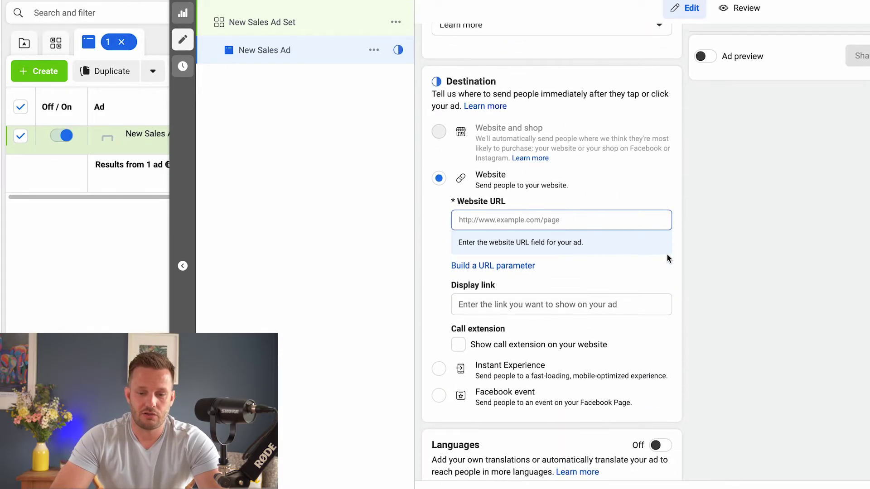
pyautogui.scroll(2, 519, 225)
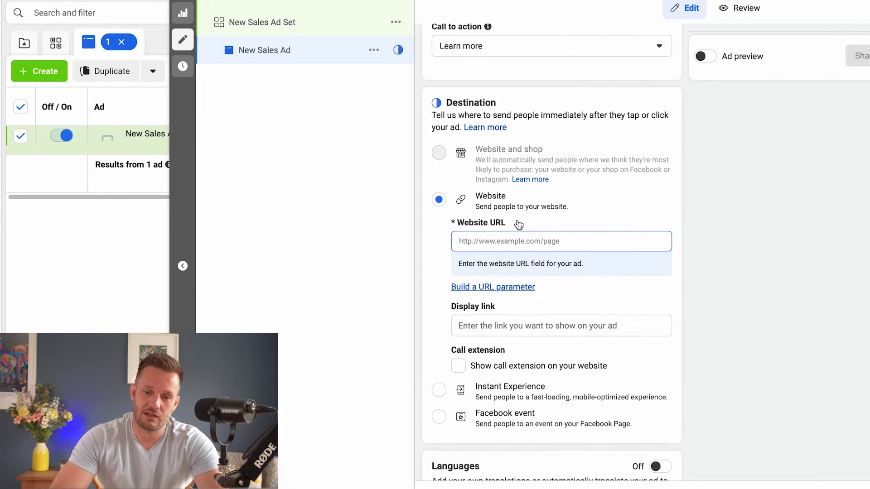
pyautogui.scroll(-2, 518, 222)
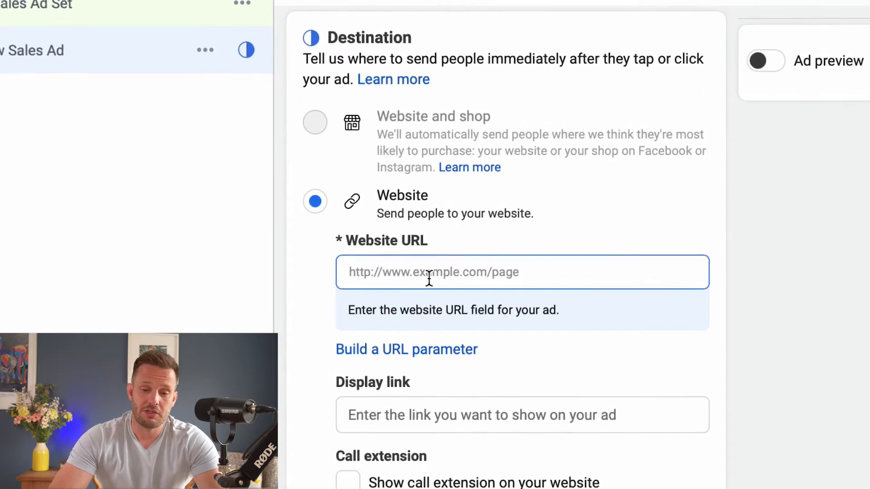
pyautogui.click(375, 273)
pyautogui.write('www.lilacjames.com')
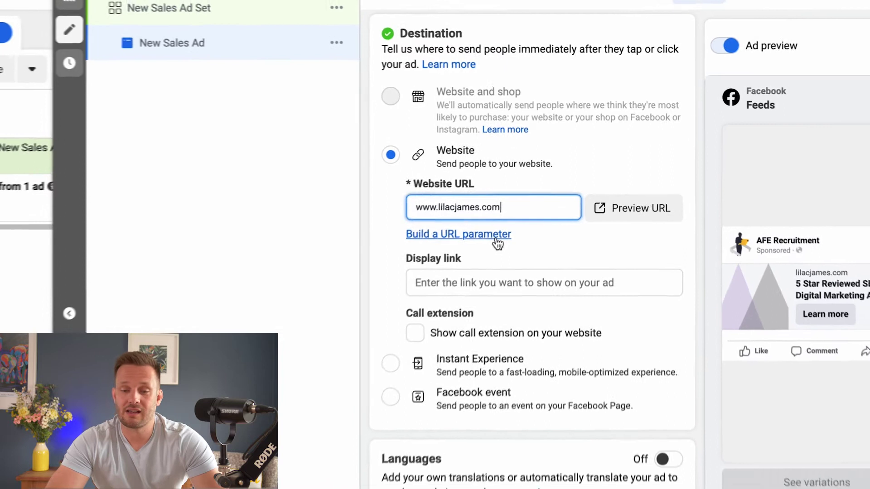
# Open Build a URL parameter and enter MetaAds as the campaign source.
pyautogui.click(496, 240)
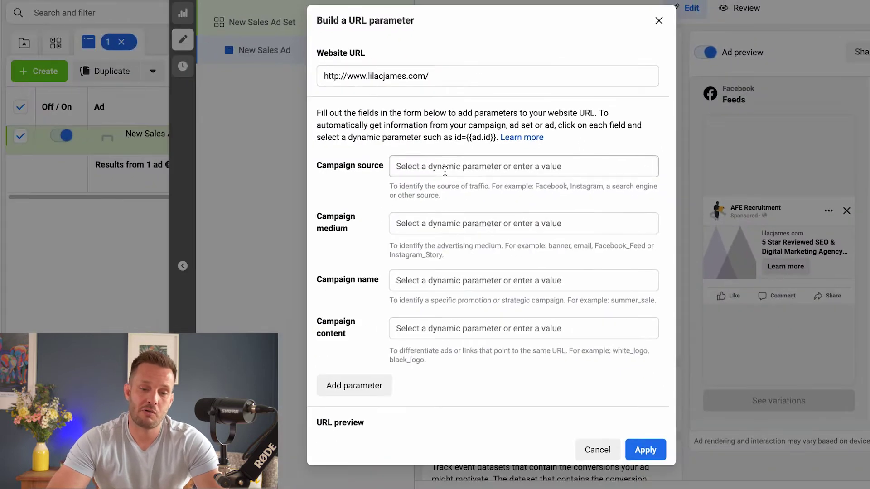
pyautogui.click(445, 172)
pyautogui.write('MetaAds')
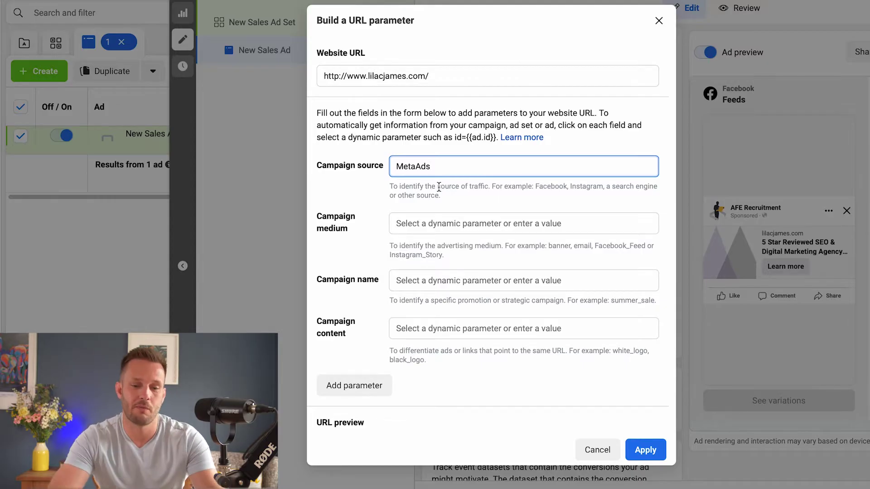
pyautogui.click(434, 228)
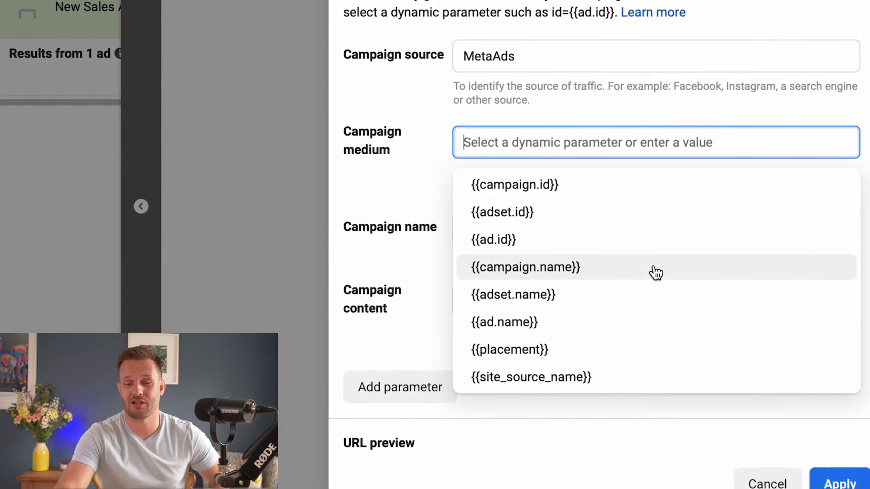
# Set campaign medium to {{campaign.name}} and campaign name to {{adset.name}}.
pyautogui.click(655, 272)
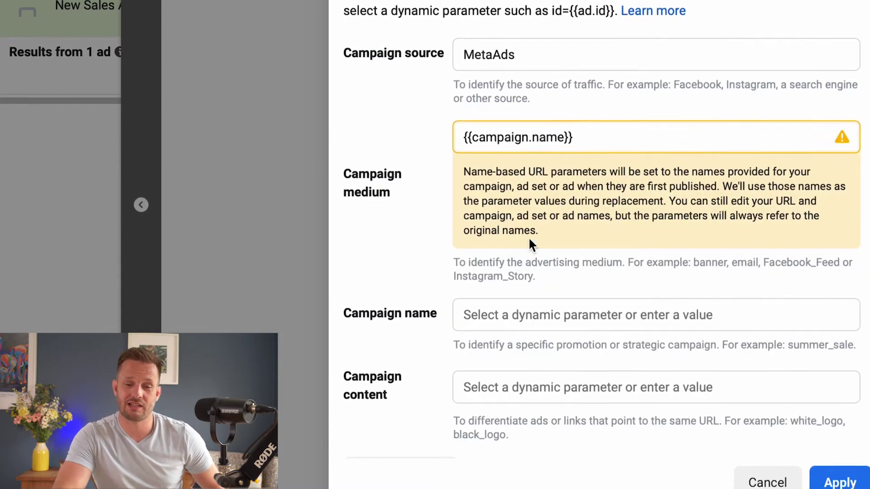
pyautogui.click(524, 317)
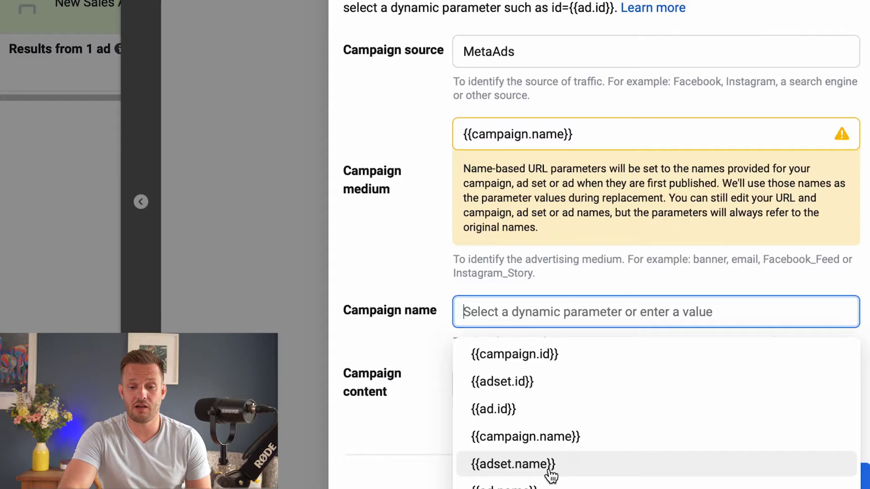
pyautogui.click(573, 472)
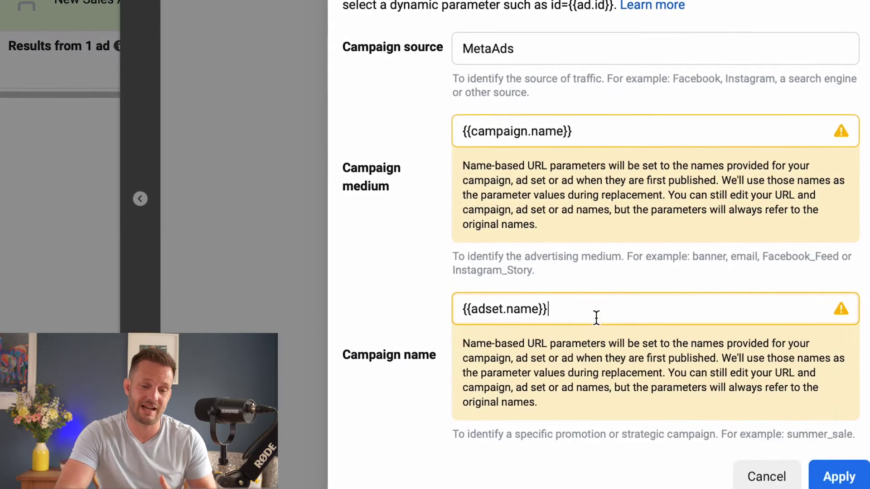
pyautogui.scroll(-6, 435, 286)
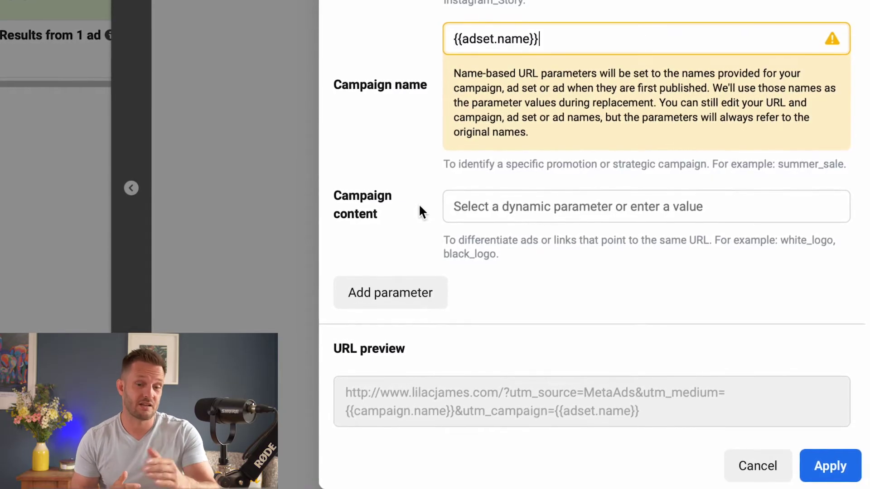
# Add {{ad.name}} as campaign content, then delete it so the field stays empty.
pyautogui.click(455, 207)
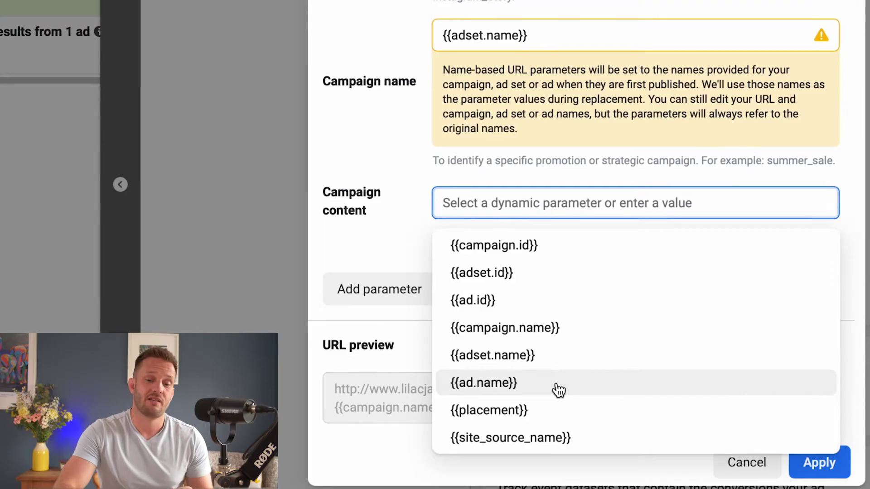
pyautogui.click(559, 389)
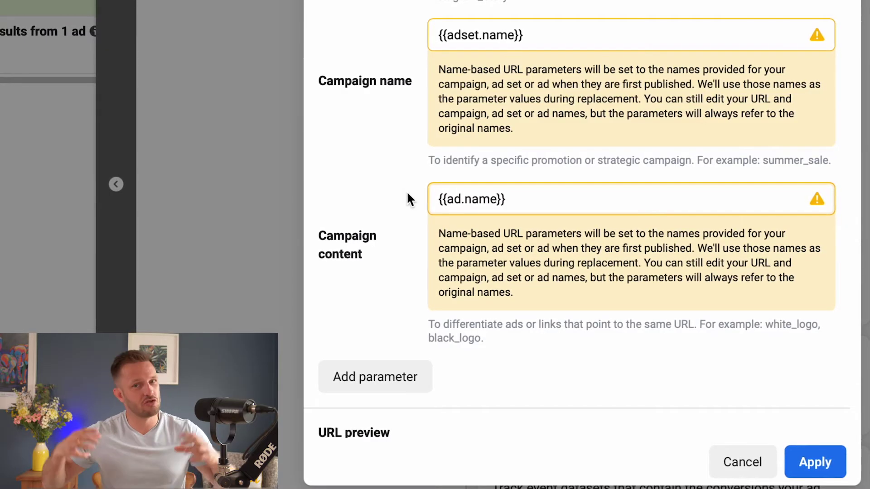
pyautogui.hotkey('ctrl', 'a')
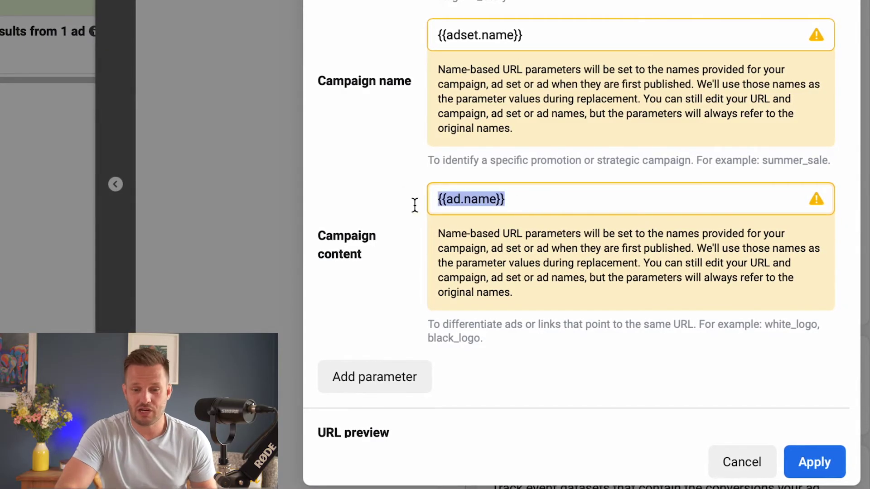
pyautogui.press('BackSpace')
pyautogui.click(390, 168)
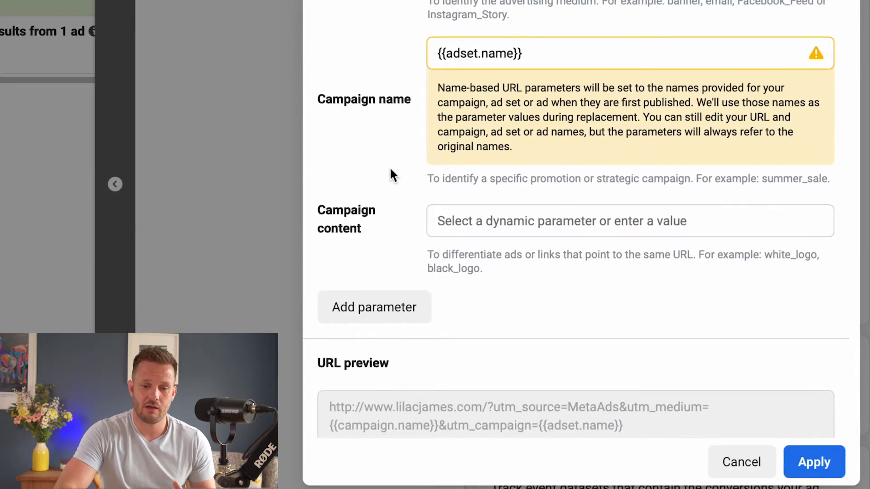
pyautogui.scroll(-1, 389, 169)
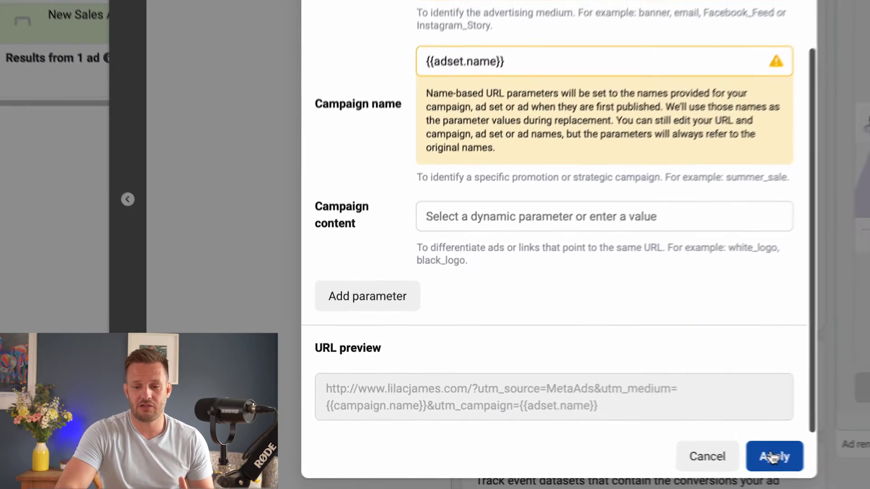
# Apply the parameters and select the website URL to check its utm_source, utm_medium and utm_campaign tags.
pyautogui.click(814, 463)
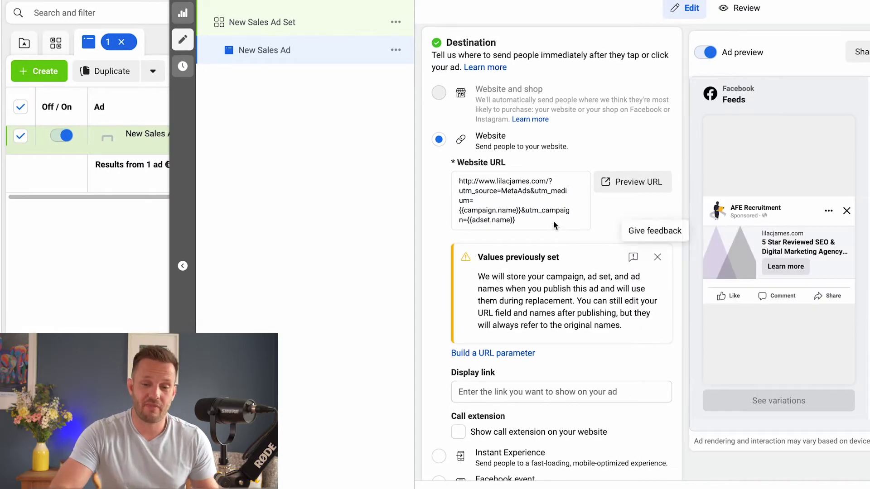
pyautogui.moveTo(552, 222); pyautogui.dragTo(456, 177)
pyautogui.scroll(-1, 540, 225)
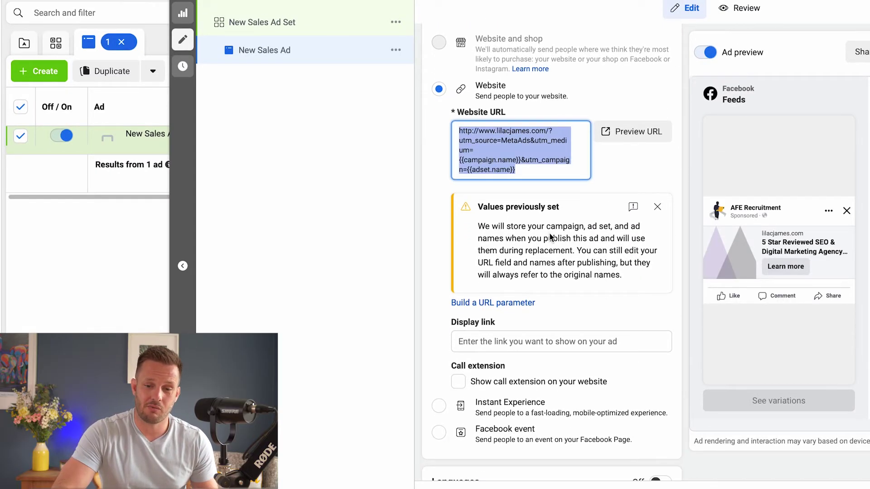
pyautogui.scroll(3, 546, 229)
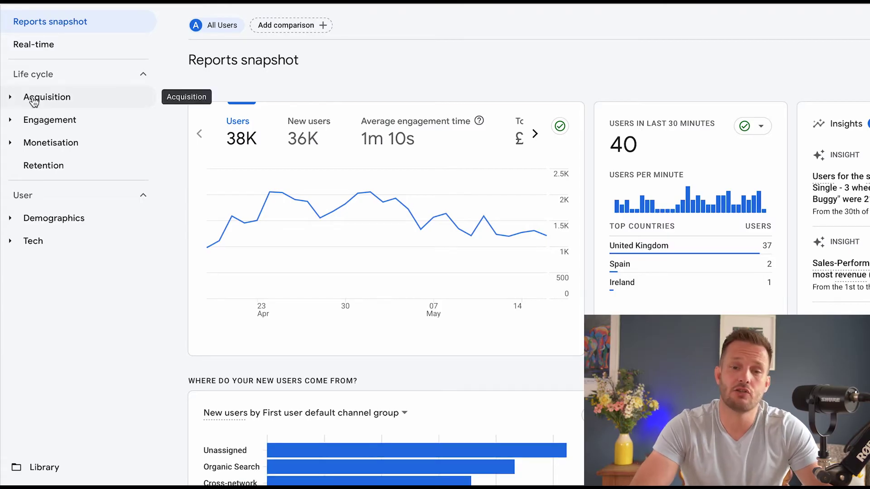
# Open Acquisition > Traffic acquisition and review the table of sessions by default channel group.
pyautogui.click(41, 100)
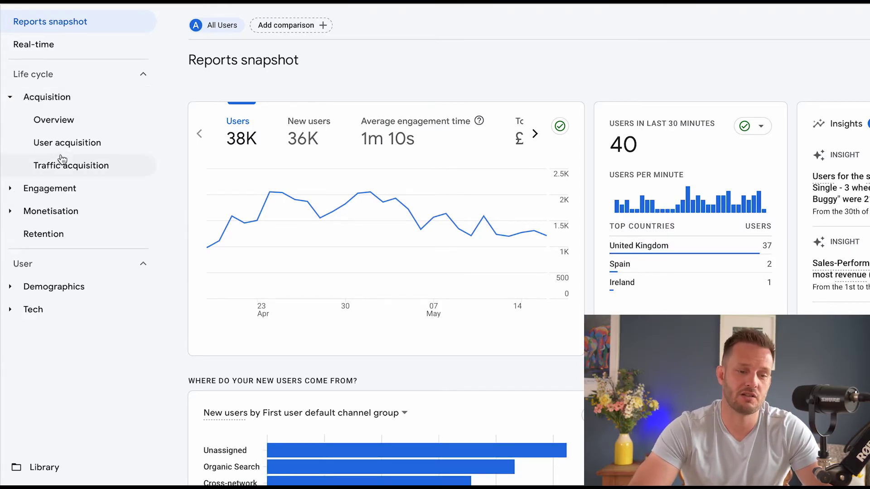
pyautogui.click(69, 174)
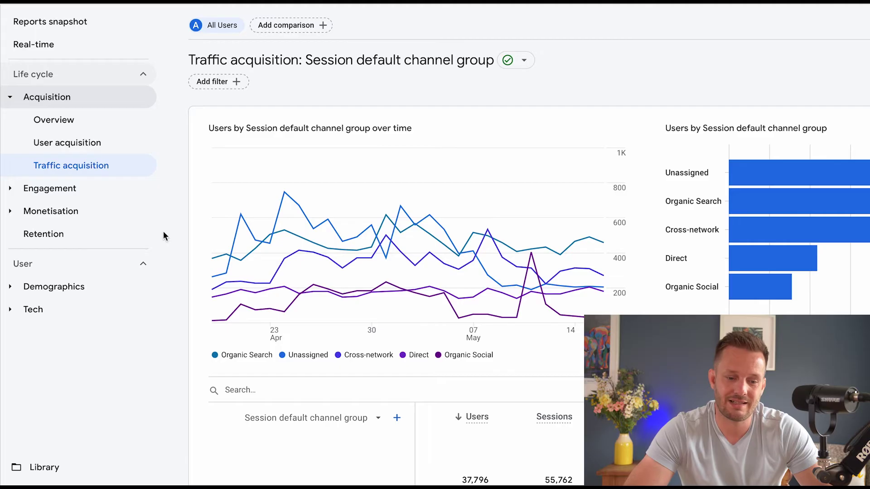
pyautogui.moveTo(322, 235)
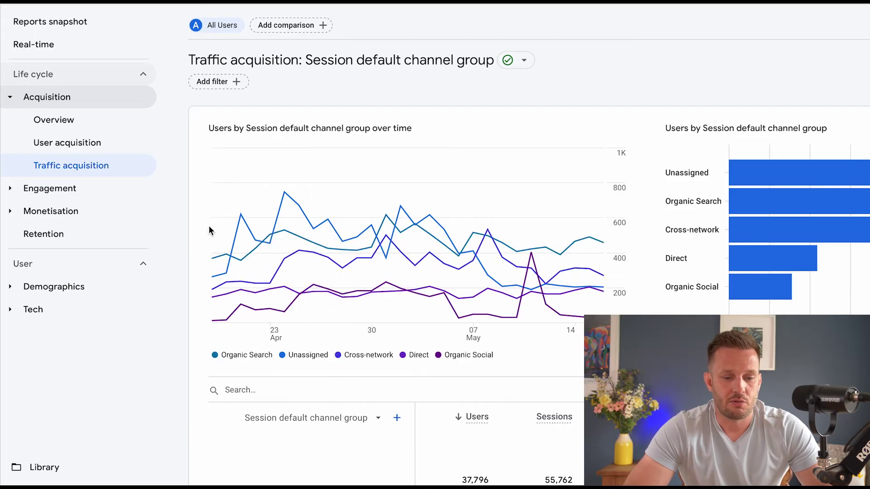
pyautogui.scroll(-6, 198, 231)
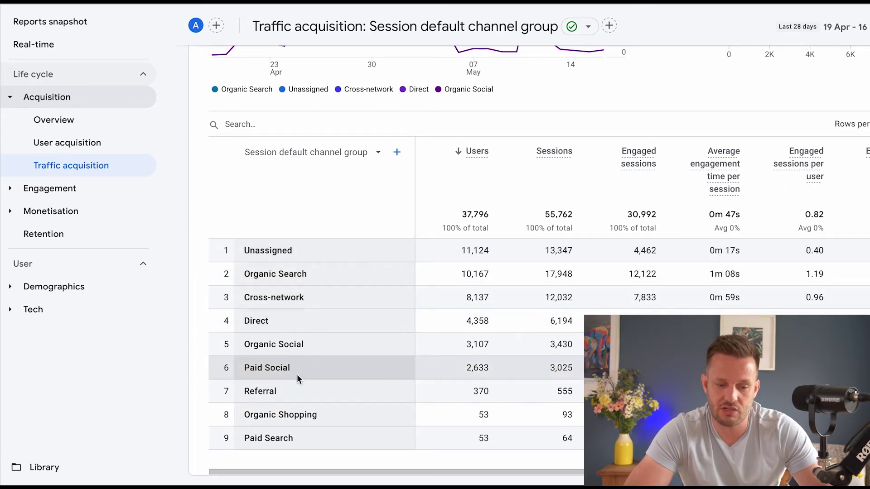
pyautogui.scroll(2, 293, 392)
pyautogui.scroll(-3, 292, 393)
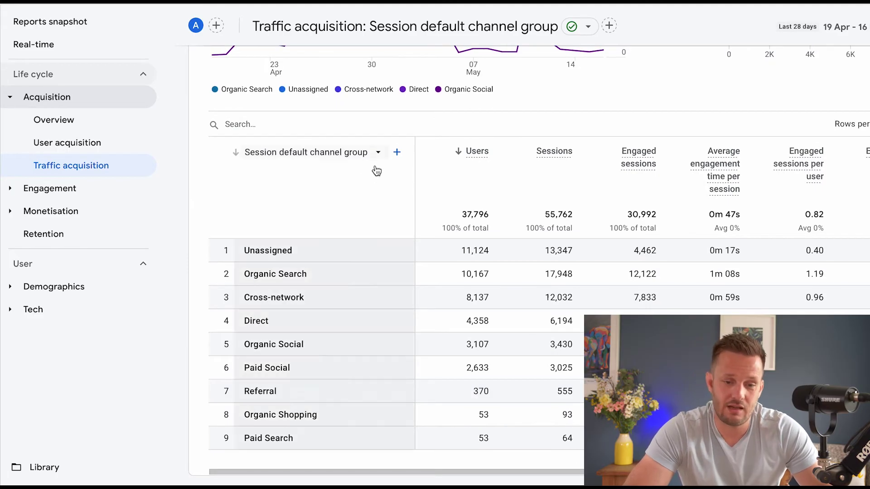
# Switch the table's primary dimension to Session source/medium to reveal the metaads campaign rows.
pyautogui.click(378, 152)
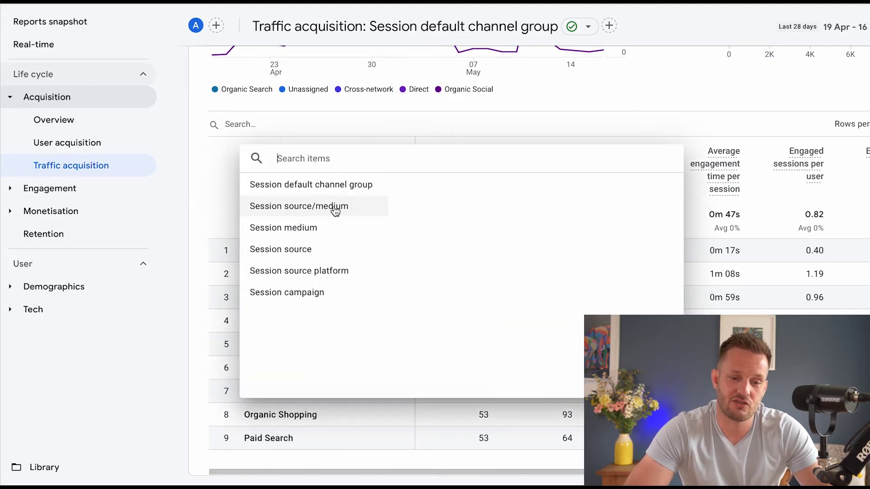
pyautogui.click(252, 184)
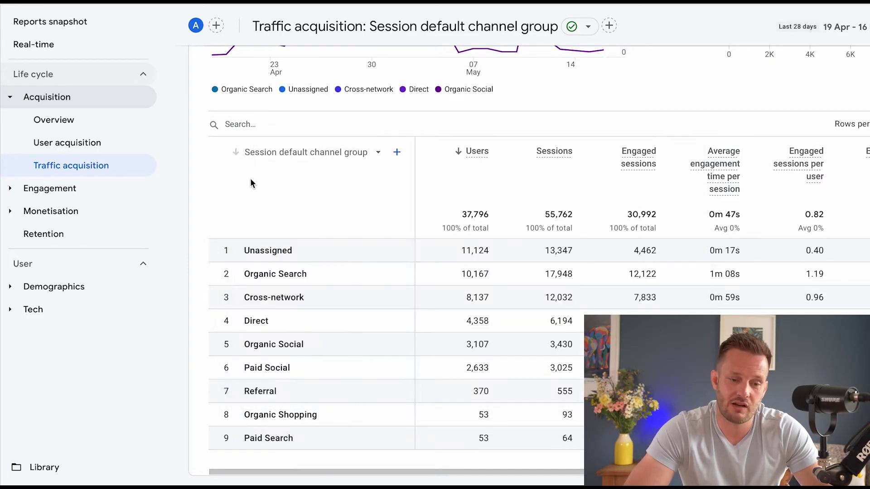
pyautogui.click(365, 158)
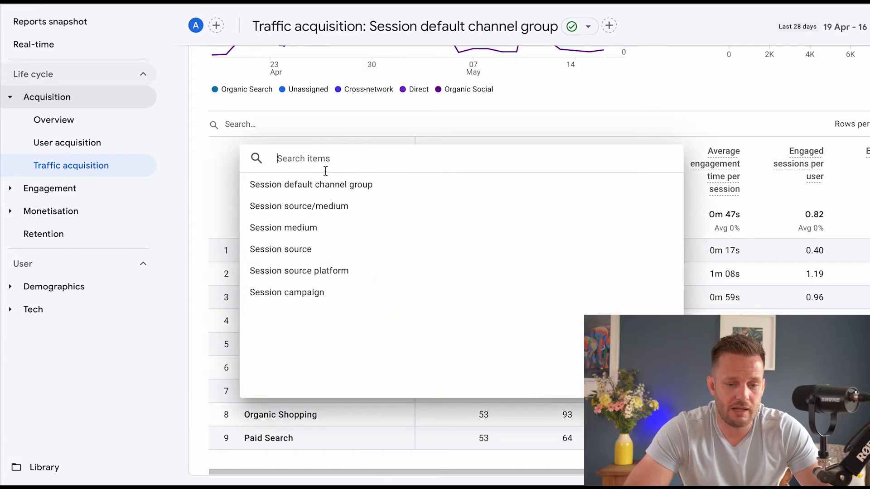
pyautogui.click(335, 210)
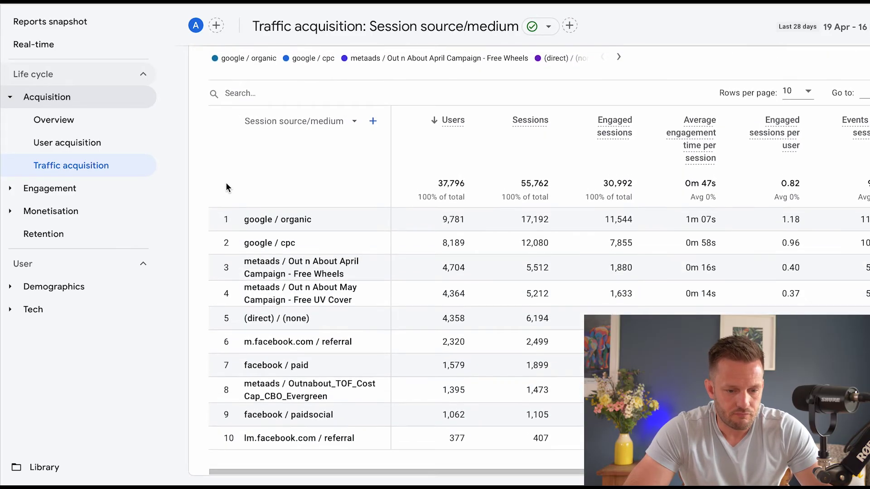
pyautogui.scroll(-2, 228, 187)
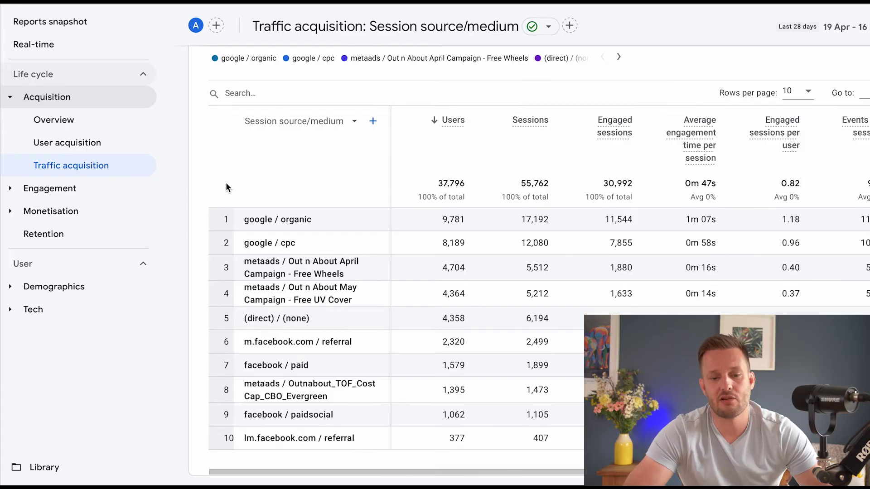